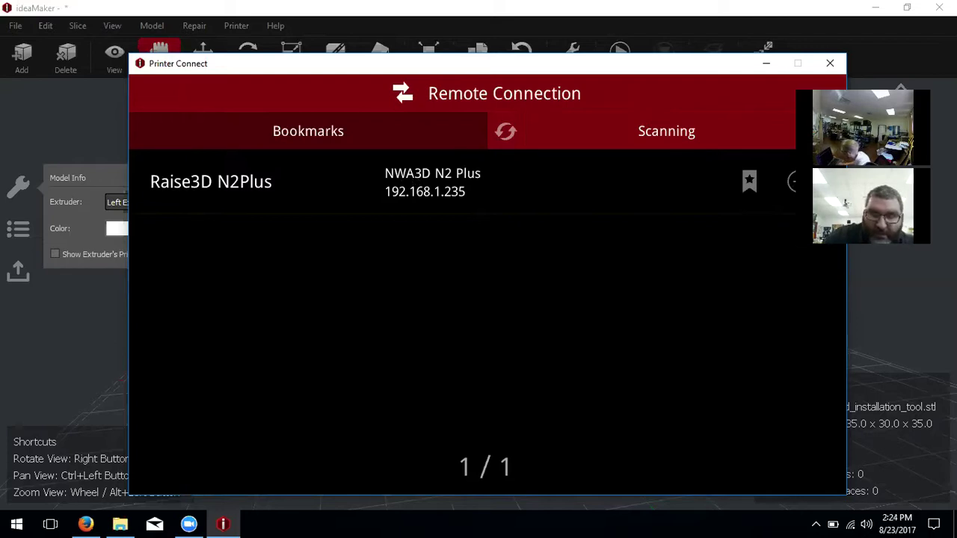
Connect to the Raise3D N2Plus printer to check its current print status, and close the connection window
left_click(795, 185)
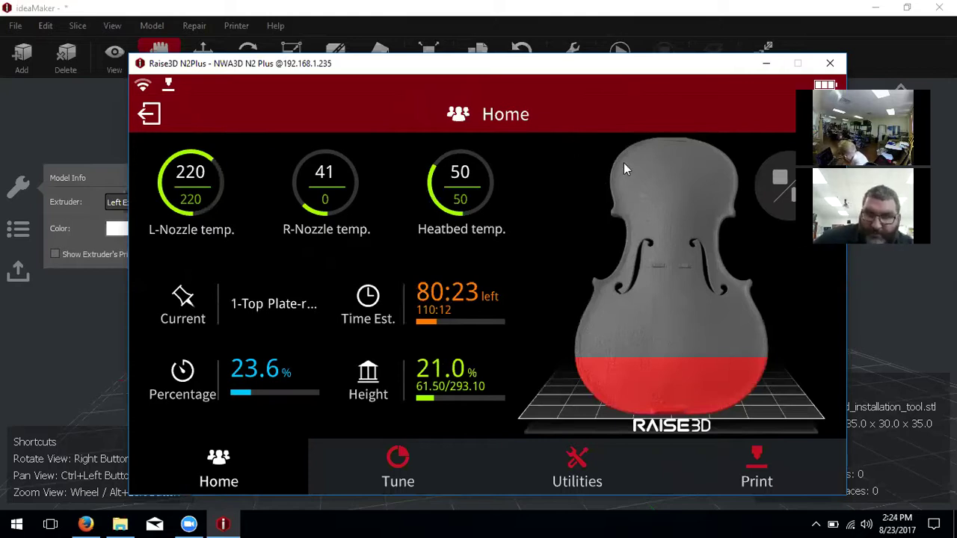
left_click(832, 65)
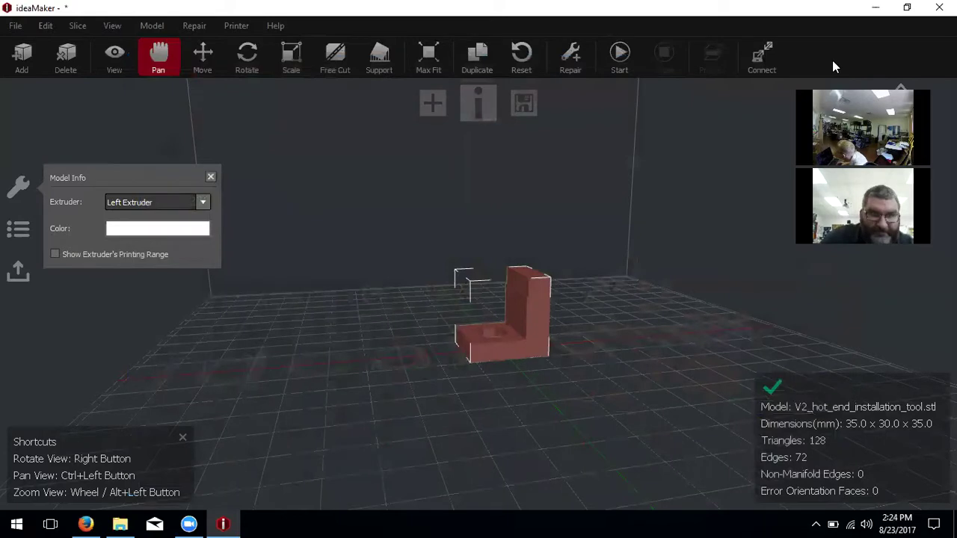
Start slicing the hot end installation tool model and select the Standard - N2 Plus - PLA template
left_click(496, 107)
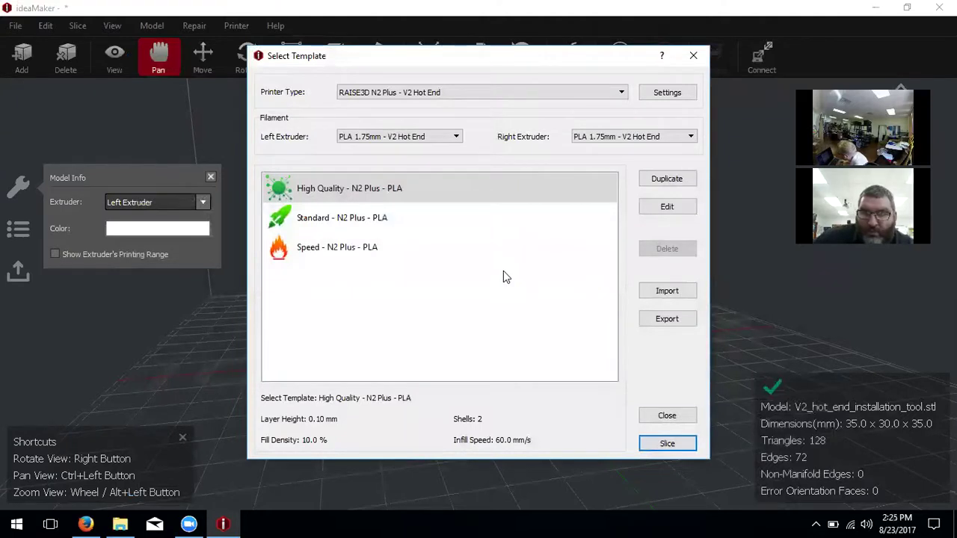
left_click_drag(618, 60, 601, 84)
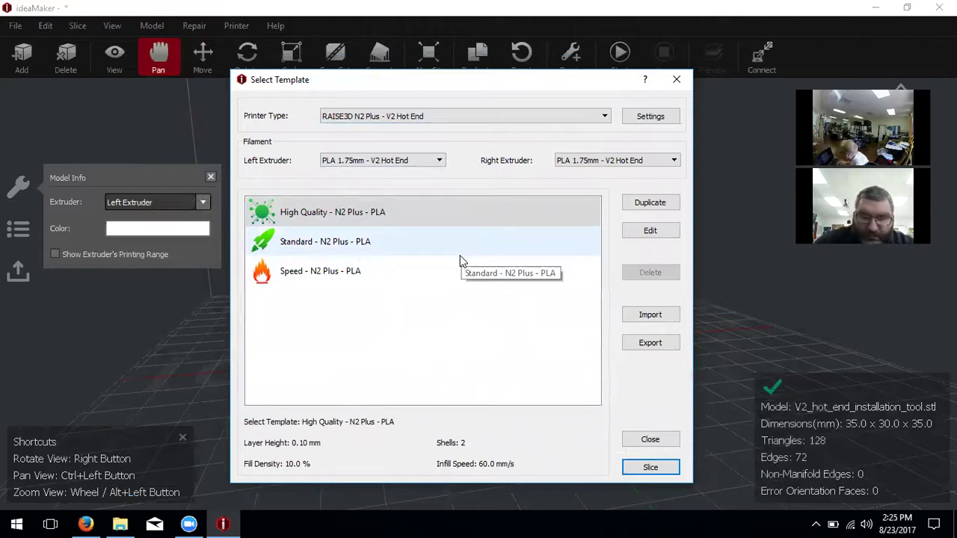
left_click(429, 251)
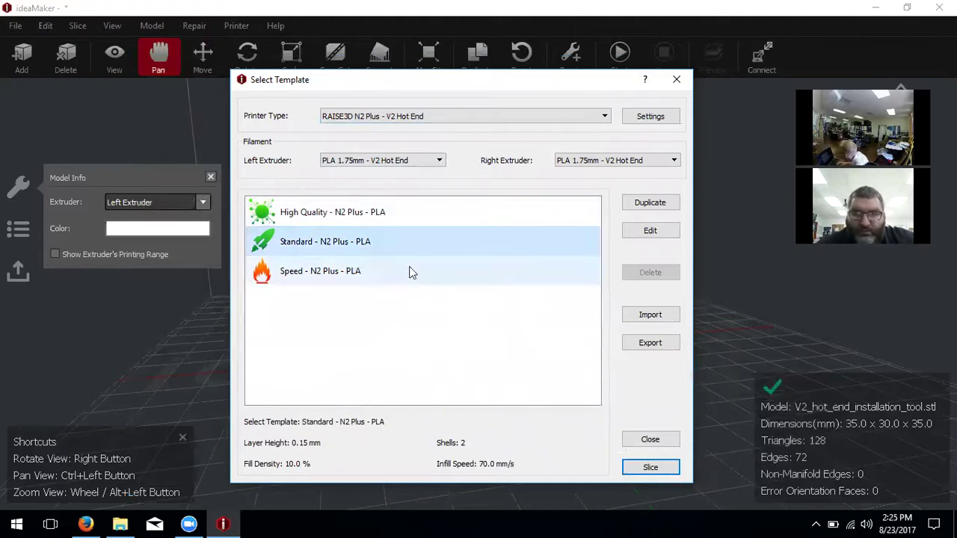
left_click(409, 272)
left_click(436, 242)
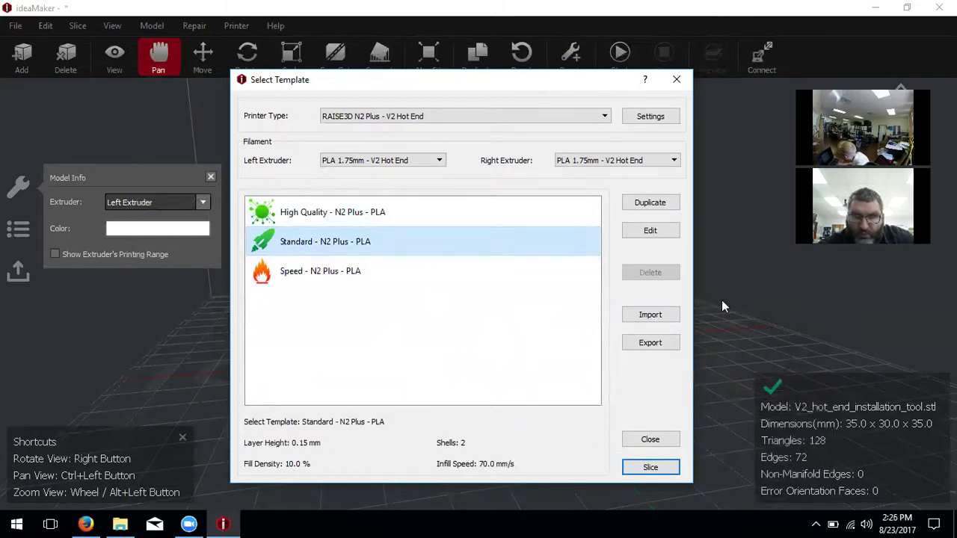
Edit the Standard template to use Skirt only as the platform addition, with support set to None
left_click(650, 231)
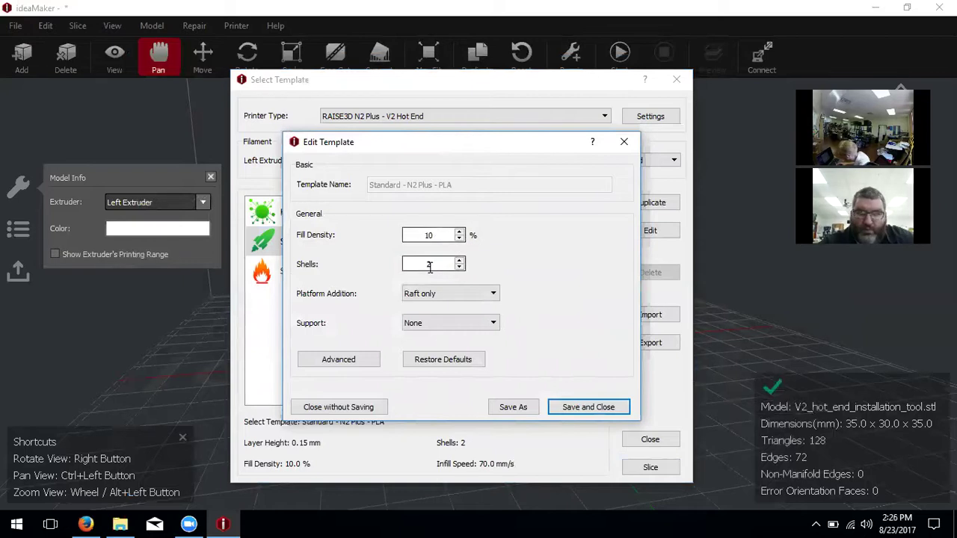
left_click(457, 297)
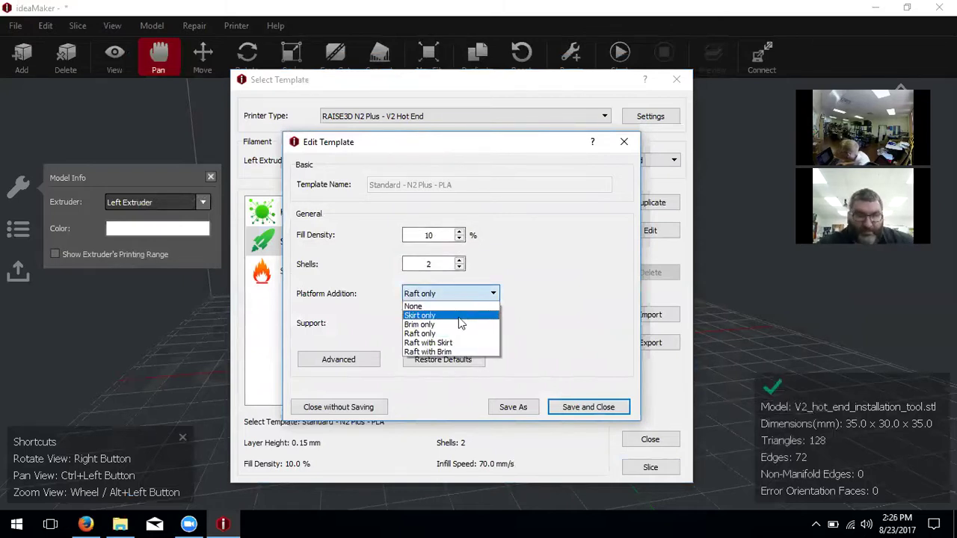
left_click(458, 316)
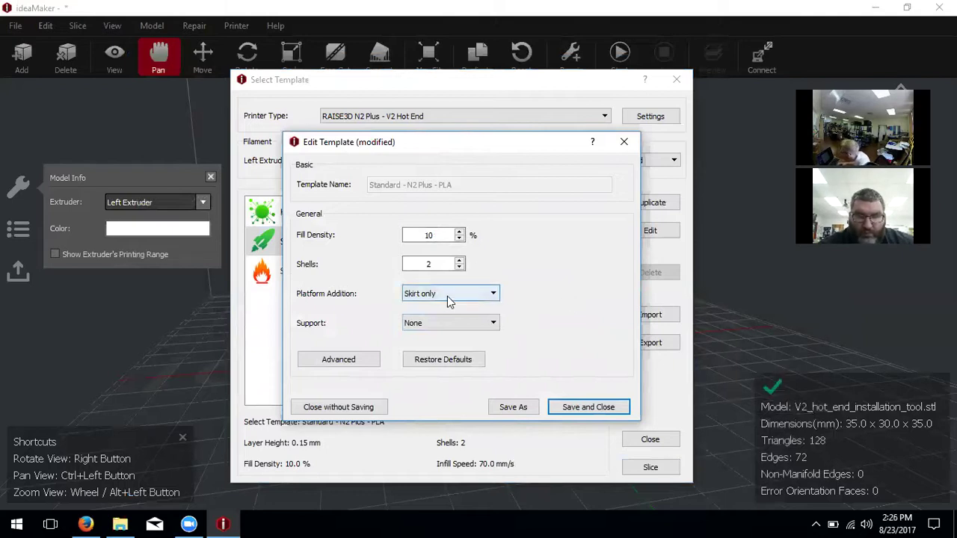
left_click(469, 330)
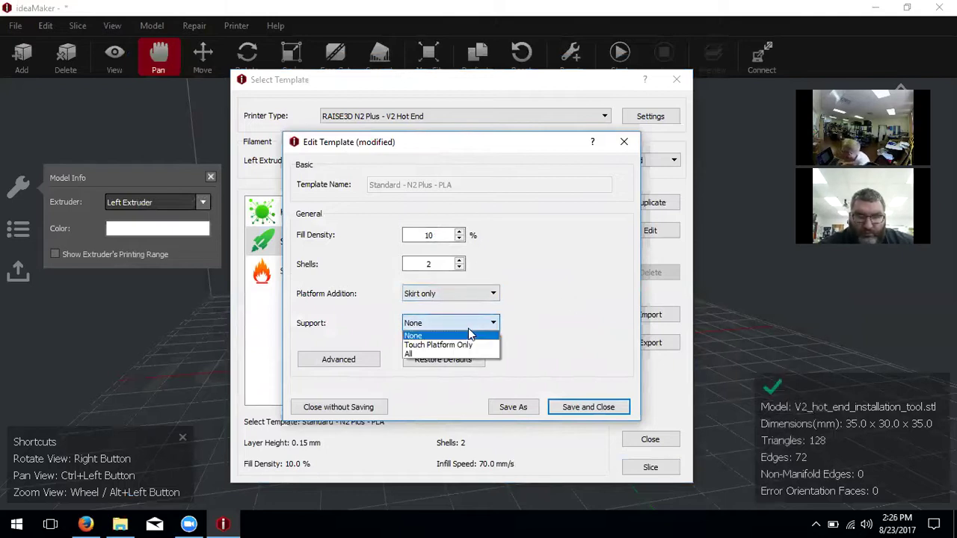
left_click(469, 329)
left_click(469, 329)
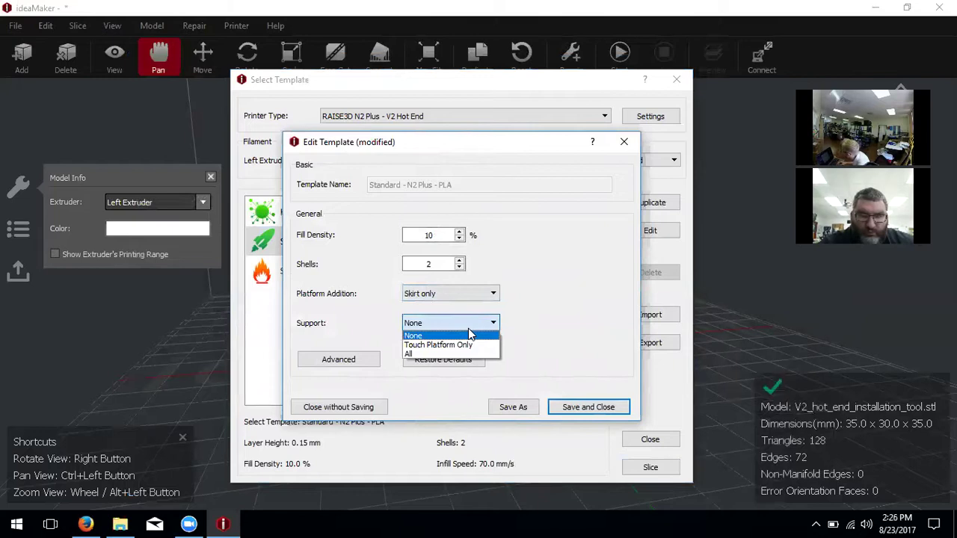
left_click(469, 330)
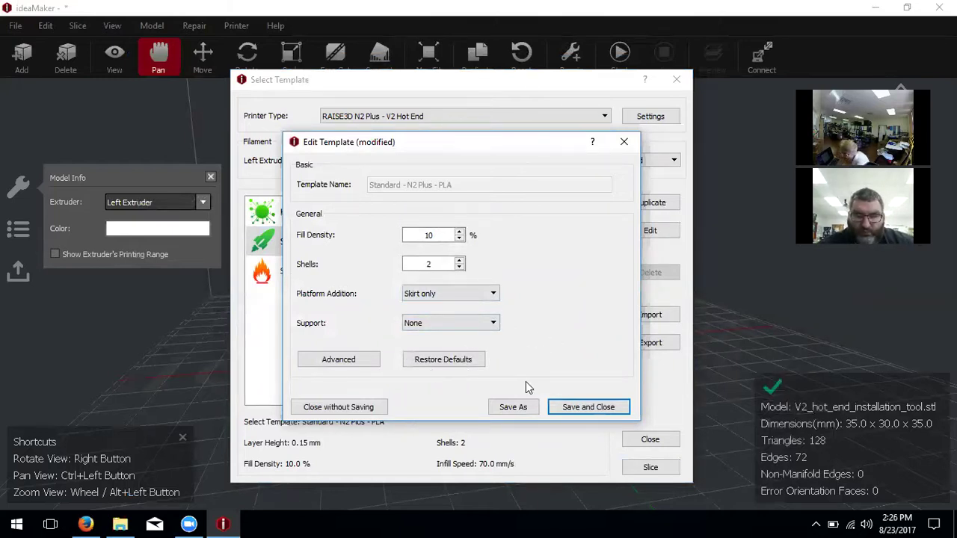
Review the Standard template's advanced layer, infill, support and raft settings, and set its bed temperature to 50 °C
left_click(338, 359)
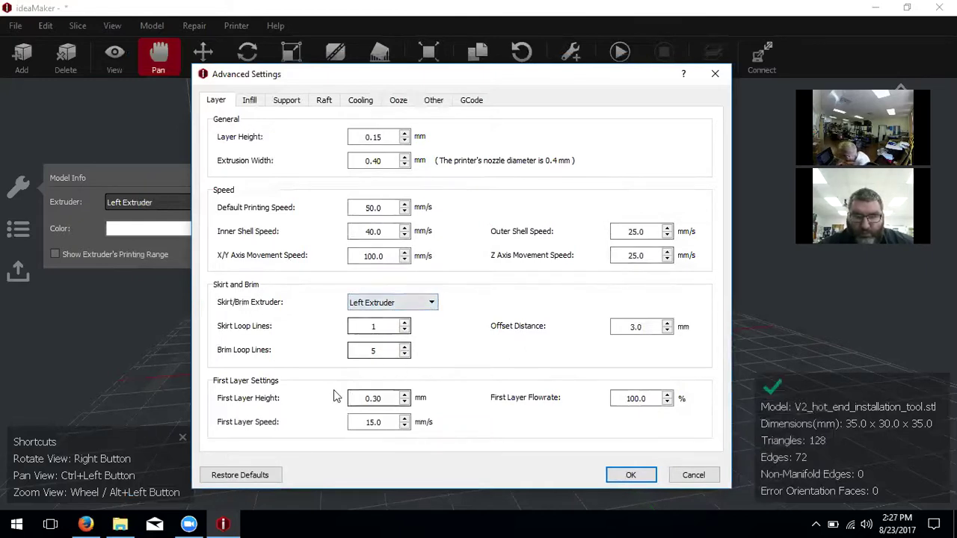
left_click(246, 100)
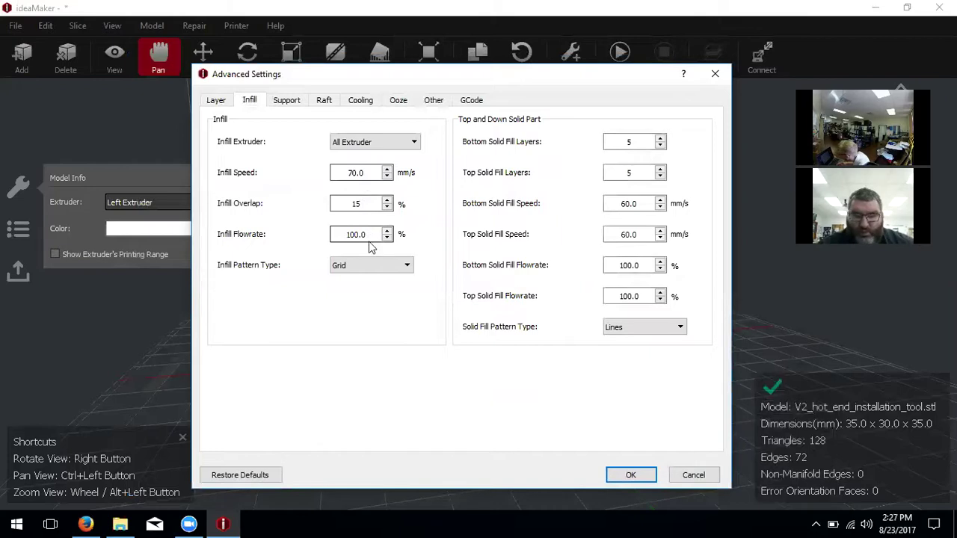
left_click(290, 101)
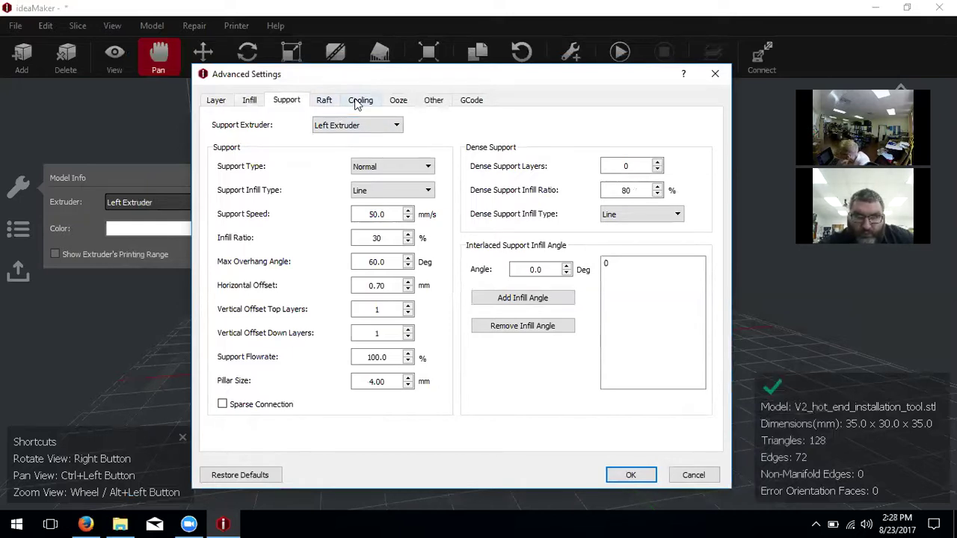
left_click(325, 100)
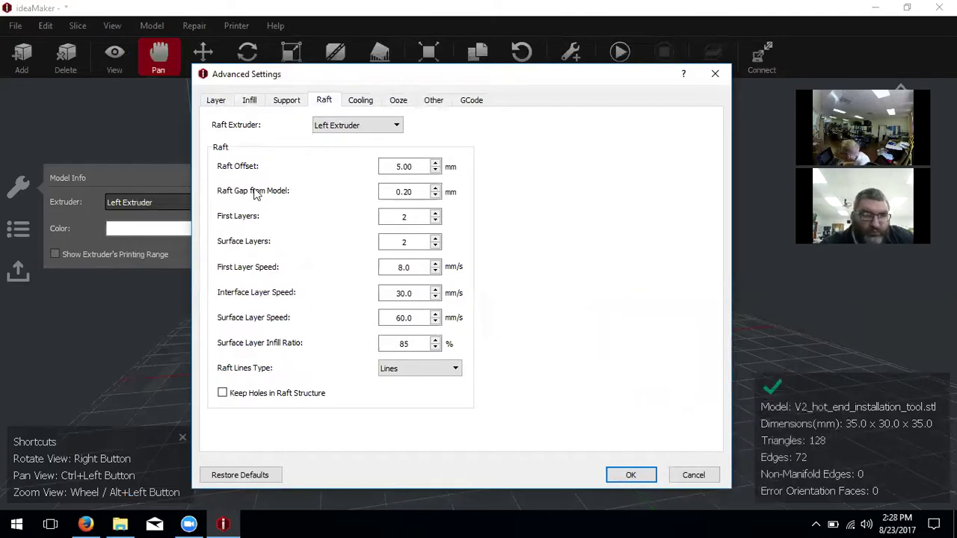
left_click(363, 106)
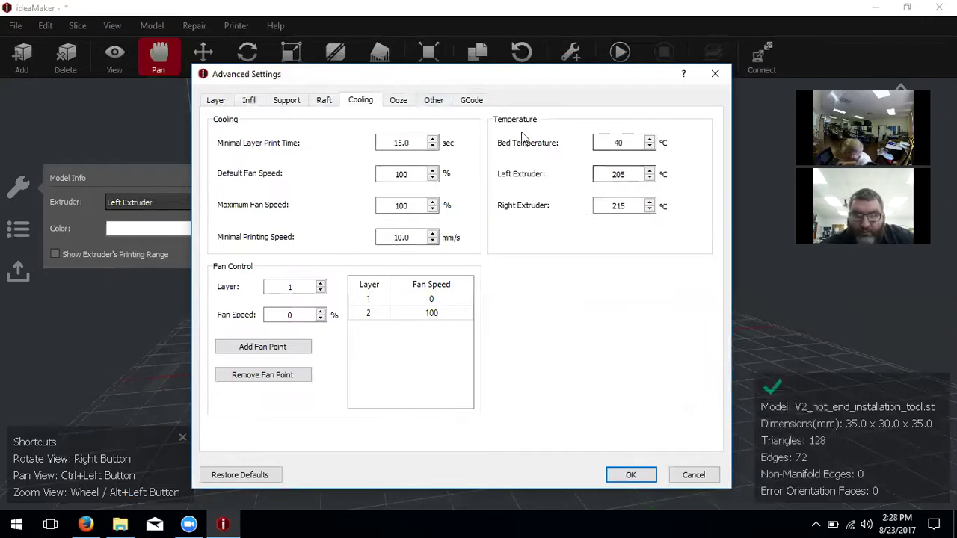
left_click(637, 144)
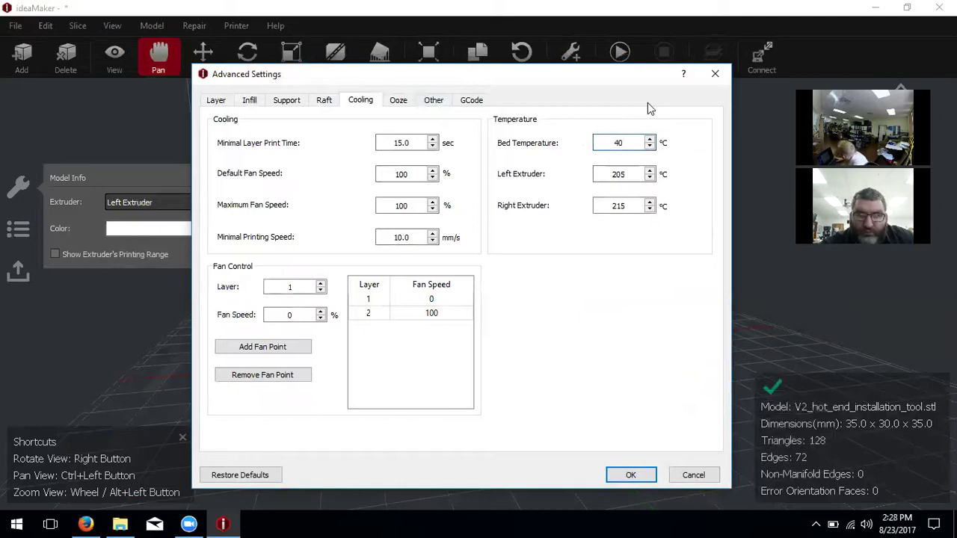
type("50")
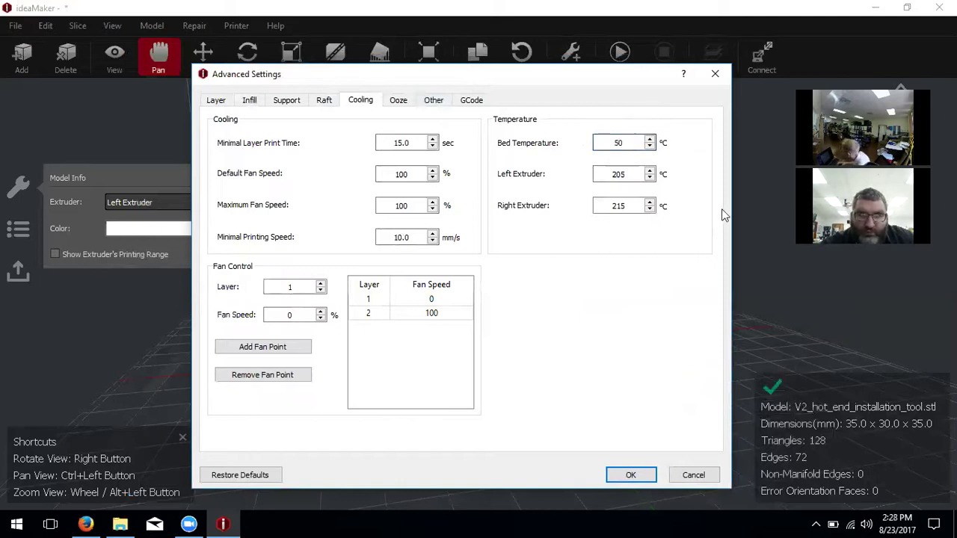
Set the left and right extruder temperatures to 220 °C and save the Standard template
double_click(632, 171)
type("220")
left_click(626, 201)
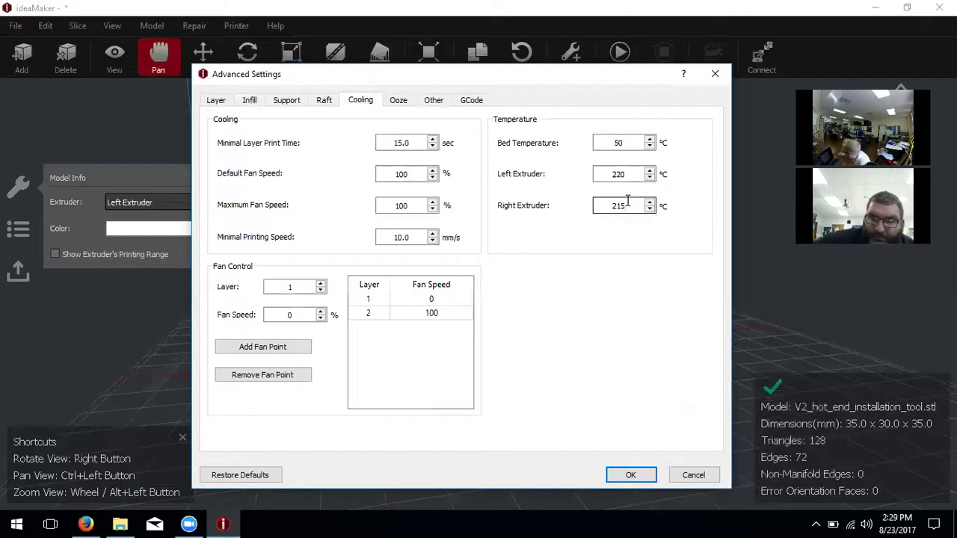
key("BackSpace")
key("BackSpace")
type("20")
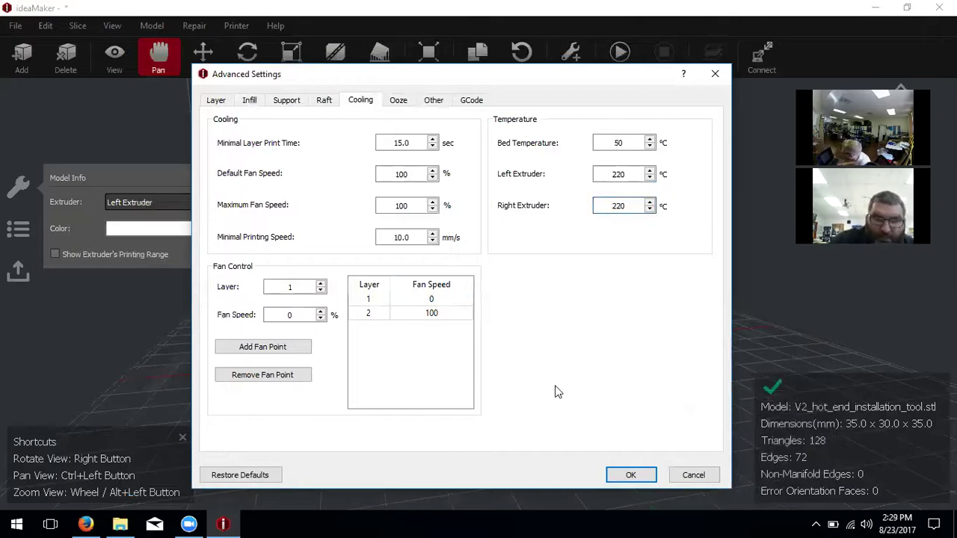
left_click(623, 479)
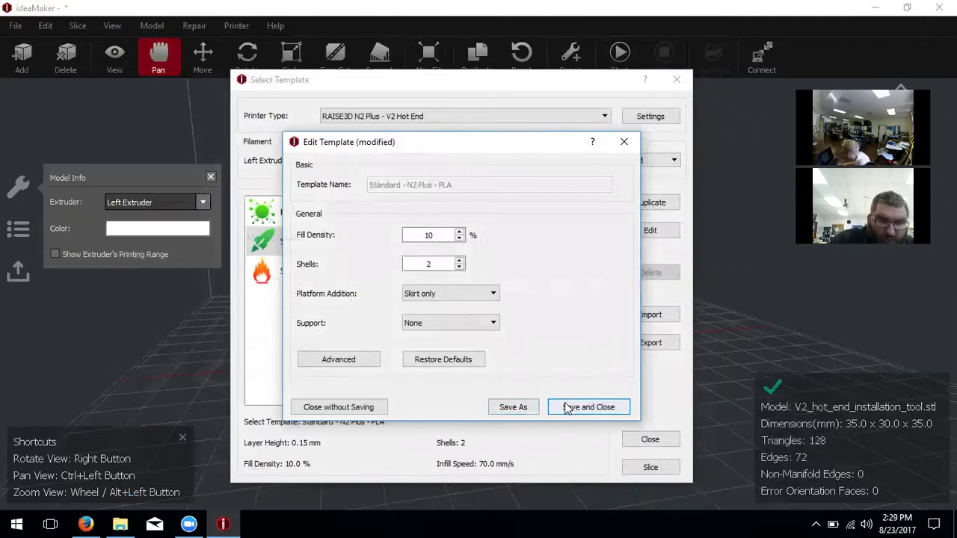
left_click(588, 407)
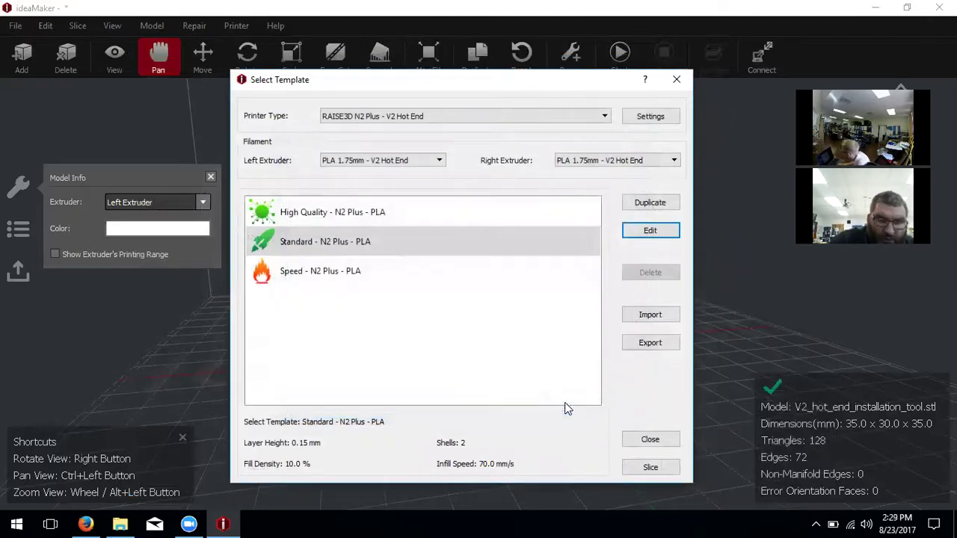
left_click(421, 213)
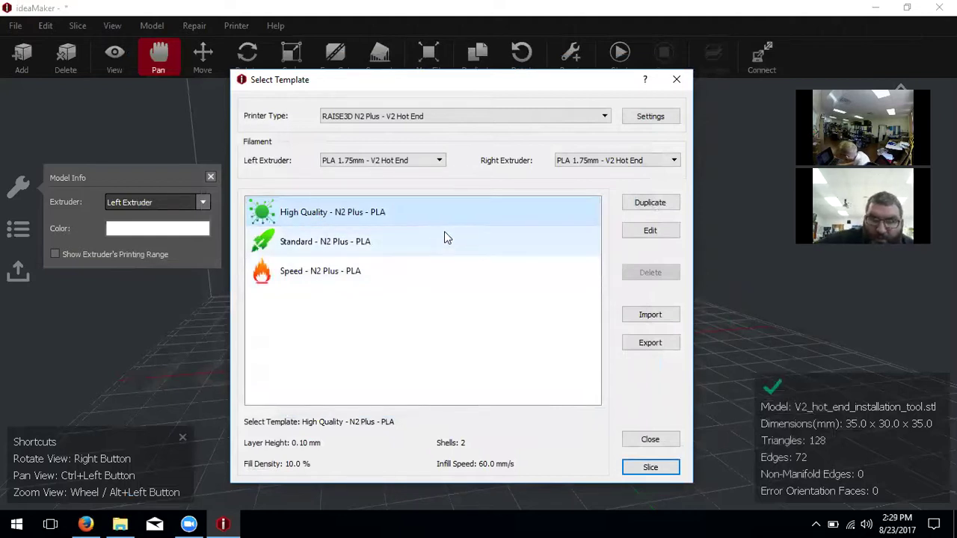
left_click(648, 230)
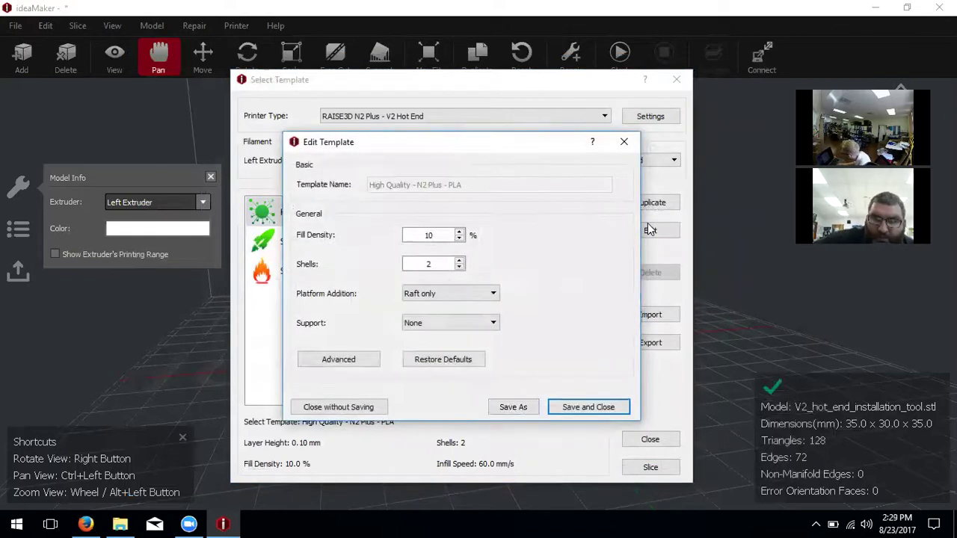
left_click(335, 360)
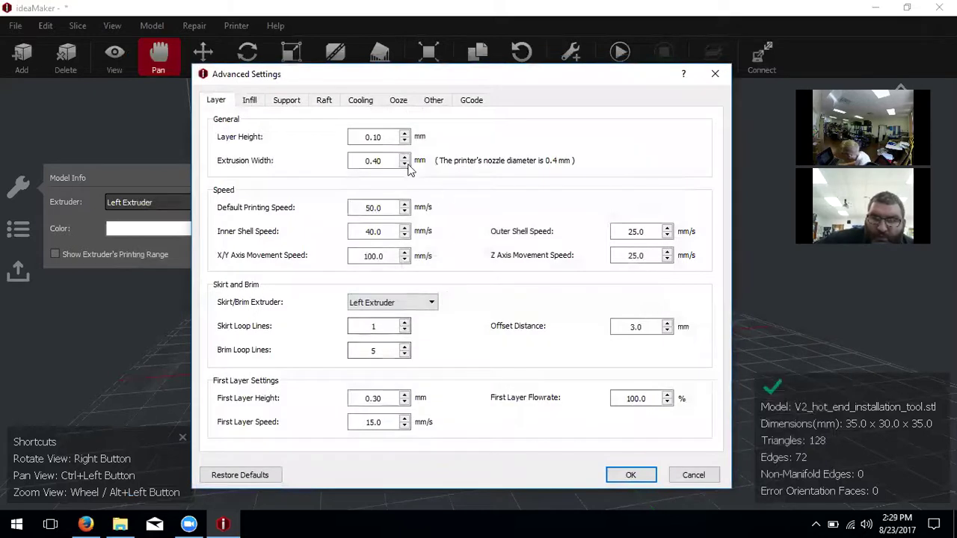
left_click(358, 100)
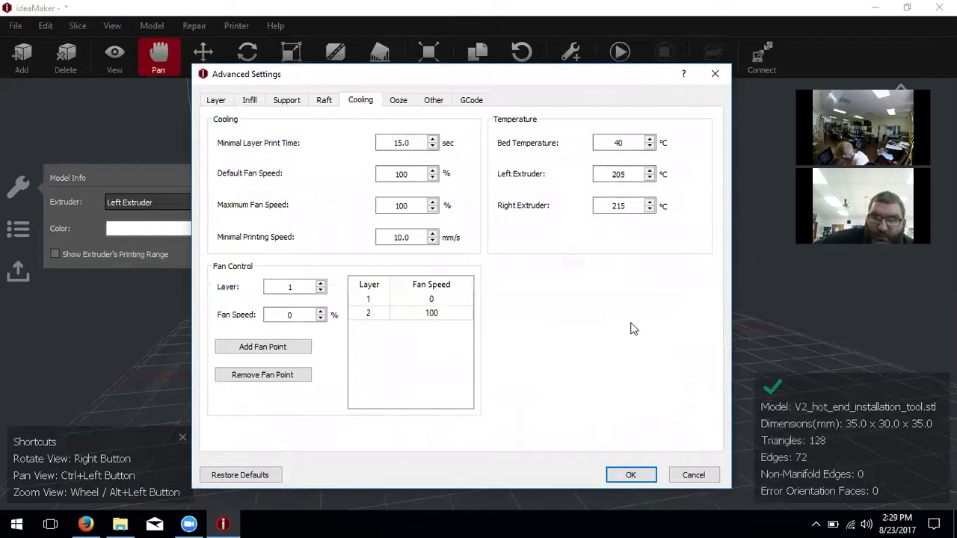
left_click(688, 475)
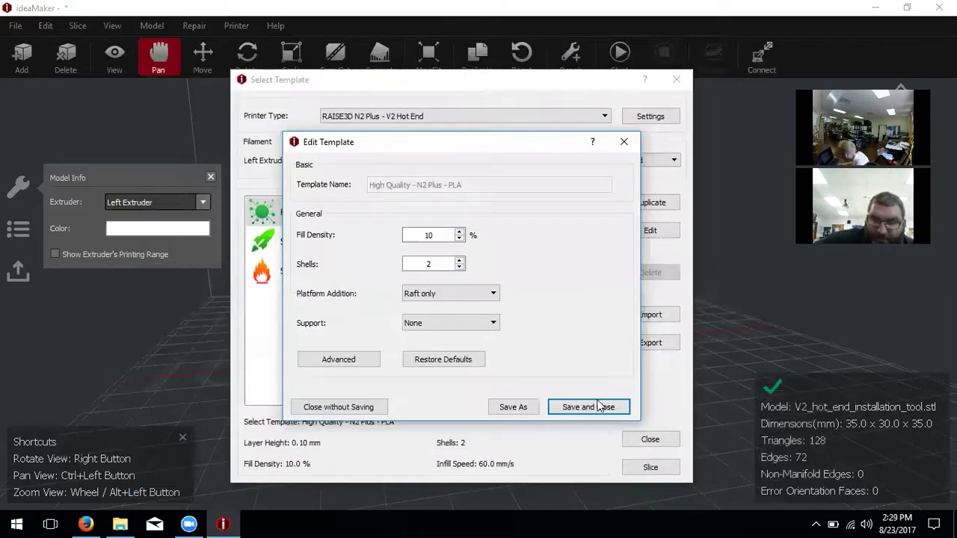
left_click(624, 142)
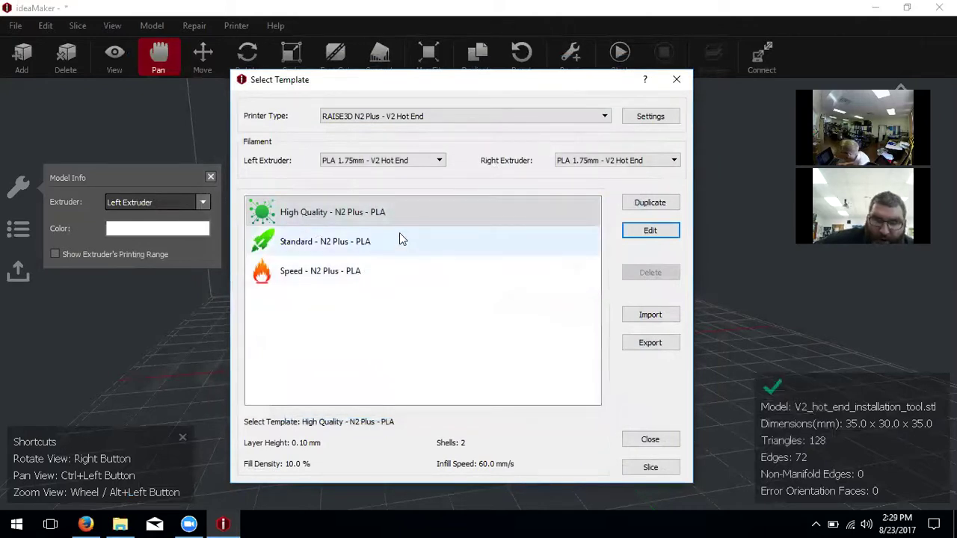
Edit the High Quality - N2 Plus - PLA template to use Skirt only as the platform addition
left_click(412, 213)
left_click(661, 231)
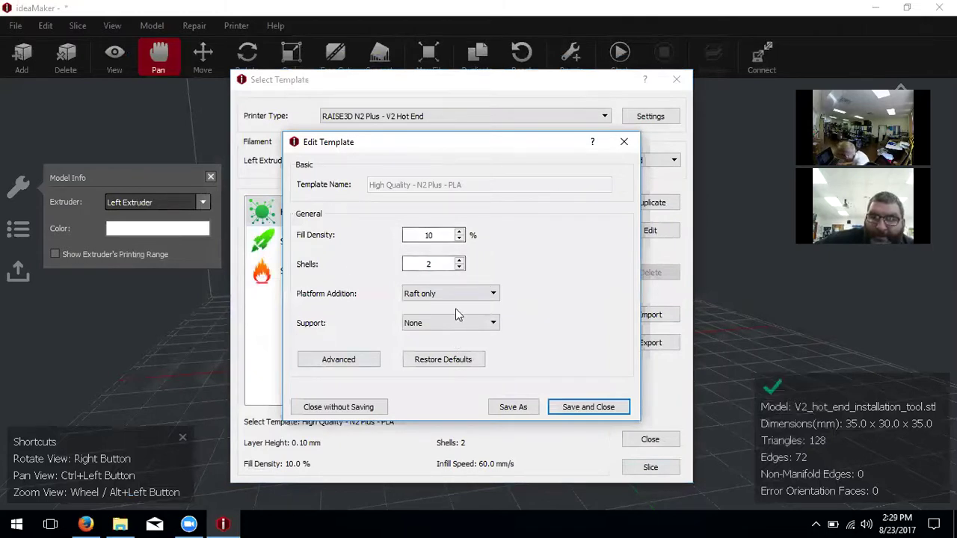
left_click(462, 294)
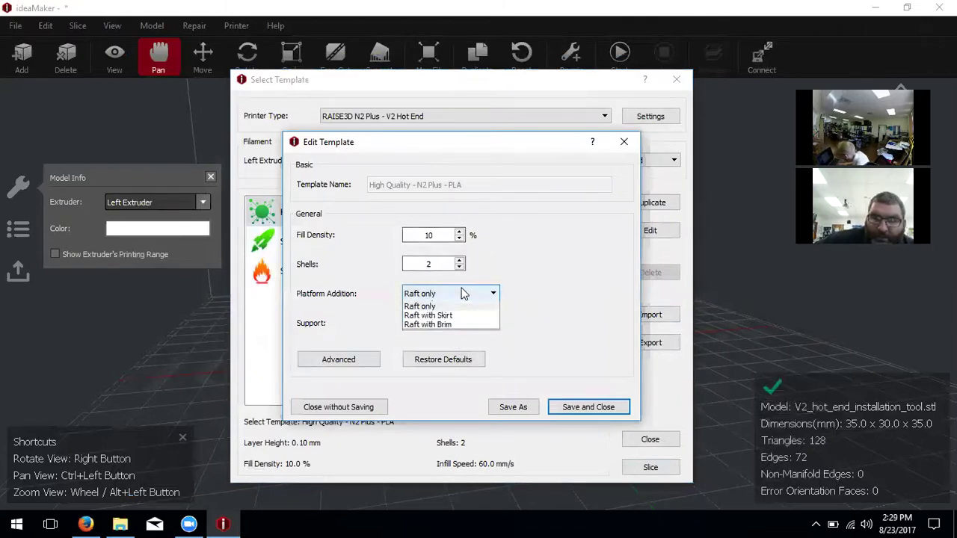
left_click(459, 323)
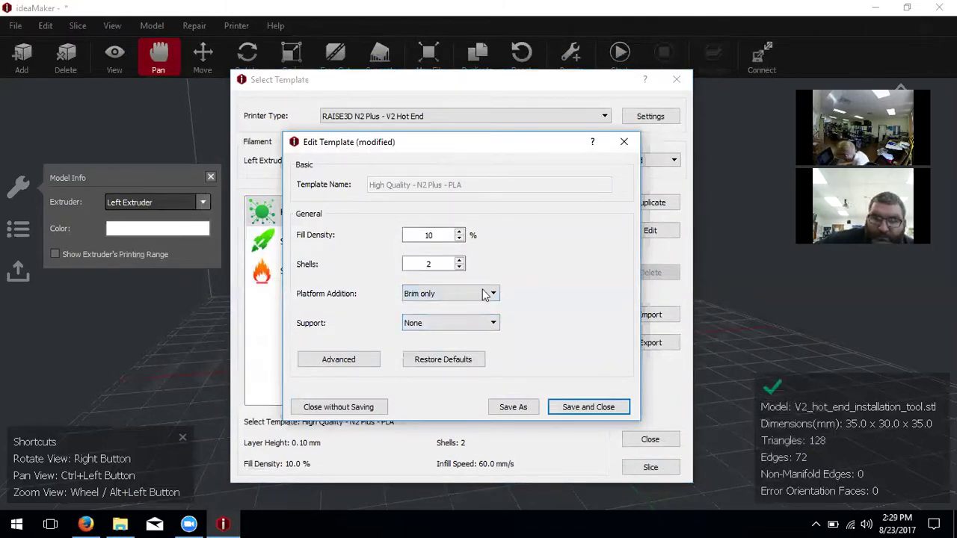
left_click(484, 294)
left_click(469, 315)
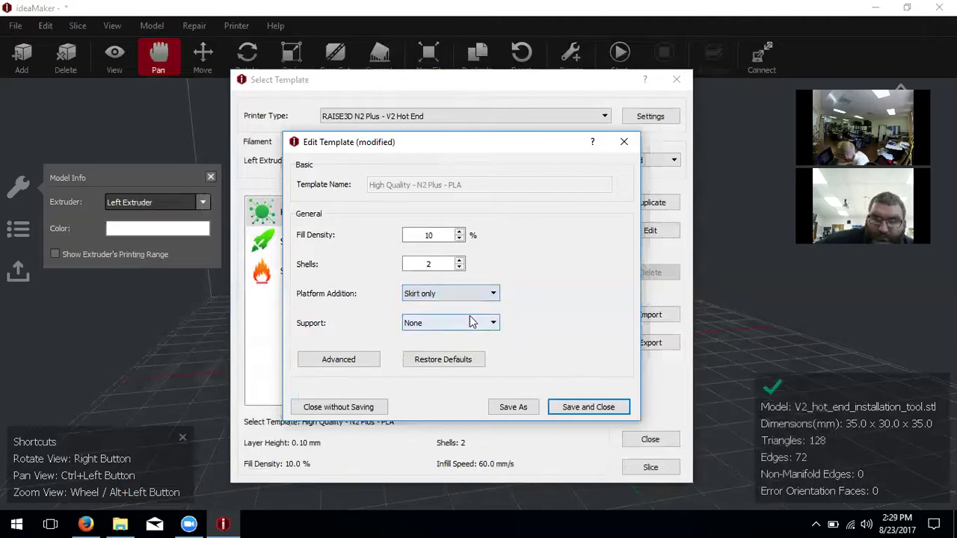
Check the High Quality template's advanced cooling and temperature settings, and save the template
left_click(336, 359)
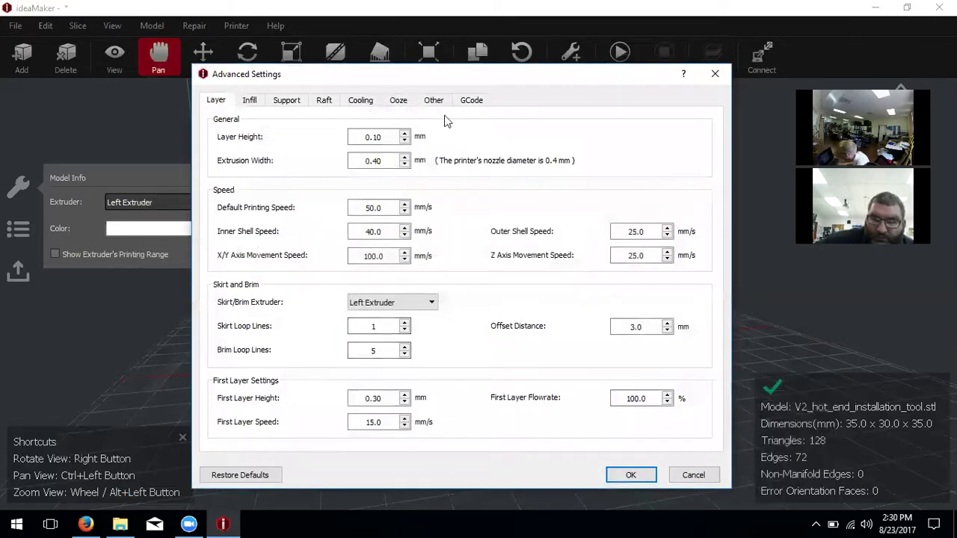
left_click(362, 102)
left_click(619, 142)
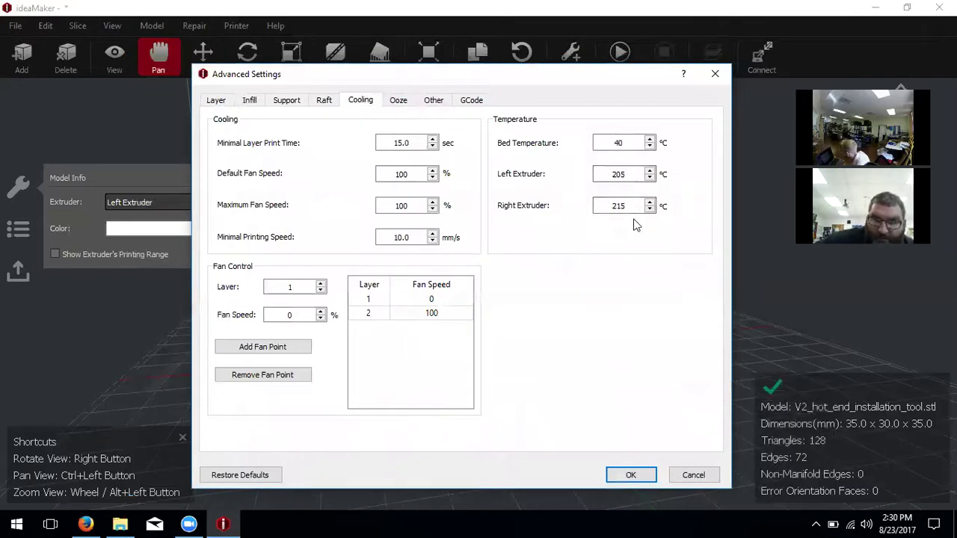
left_click(630, 475)
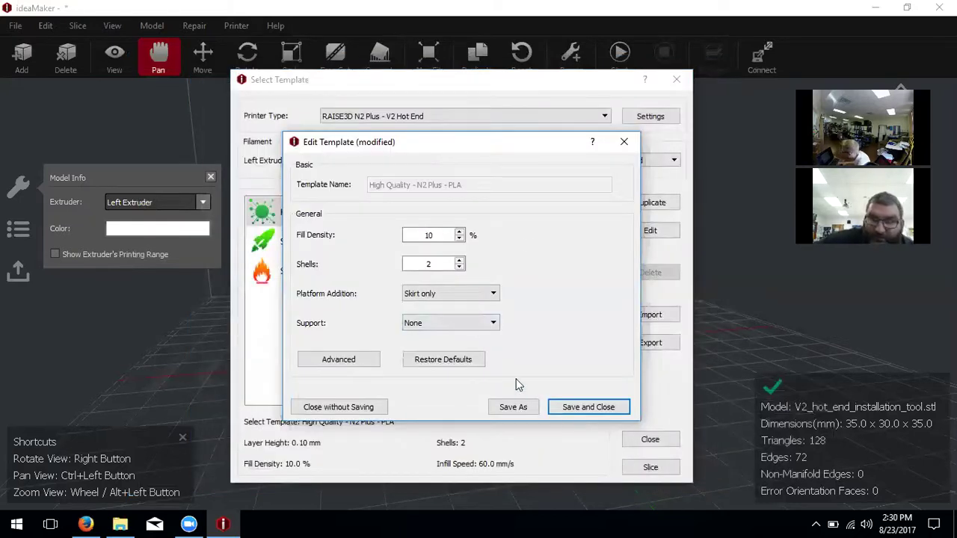
left_click(607, 407)
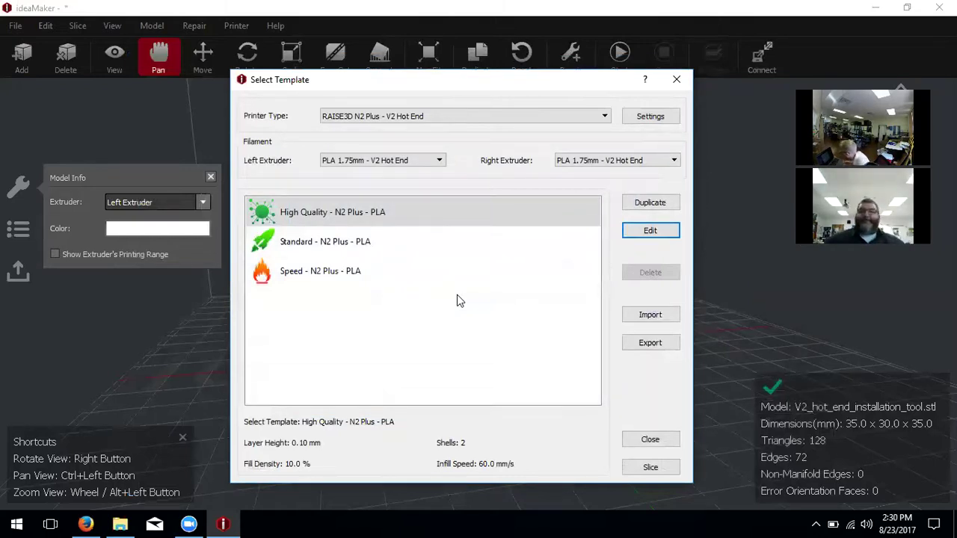
Slice the model with the Standard - N2 Plus - PLA template and upload the G-code to the Raise3D N2Plus network printer
left_click(443, 252)
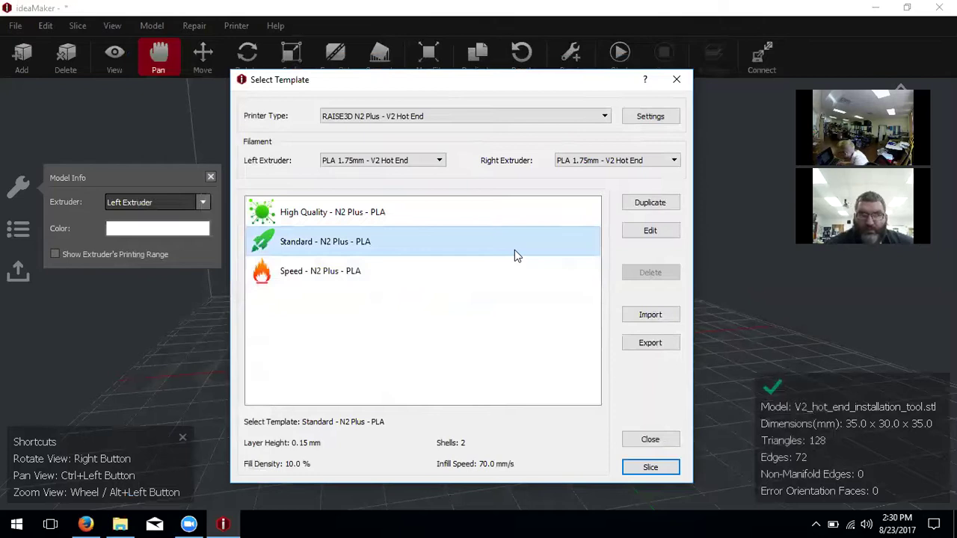
left_click(636, 468)
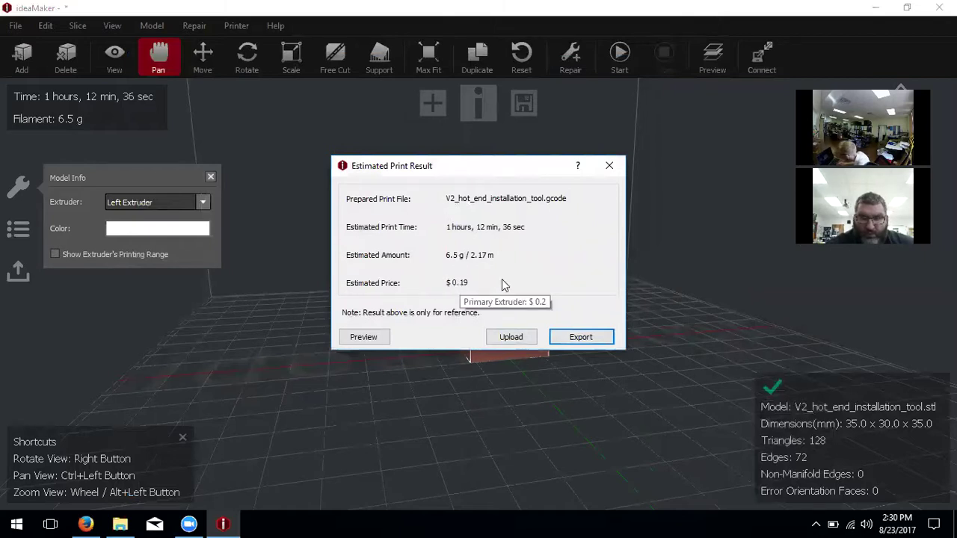
left_click(523, 337)
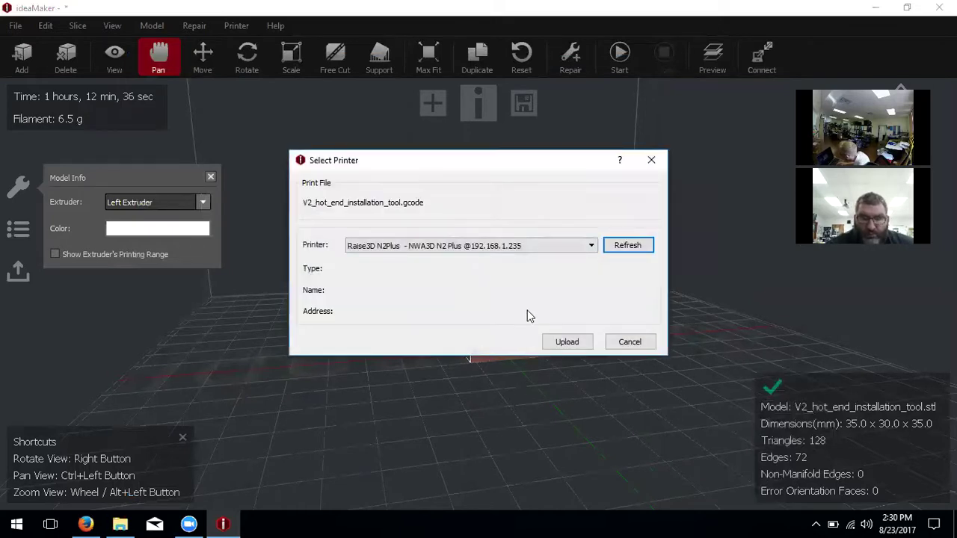
left_click(501, 251)
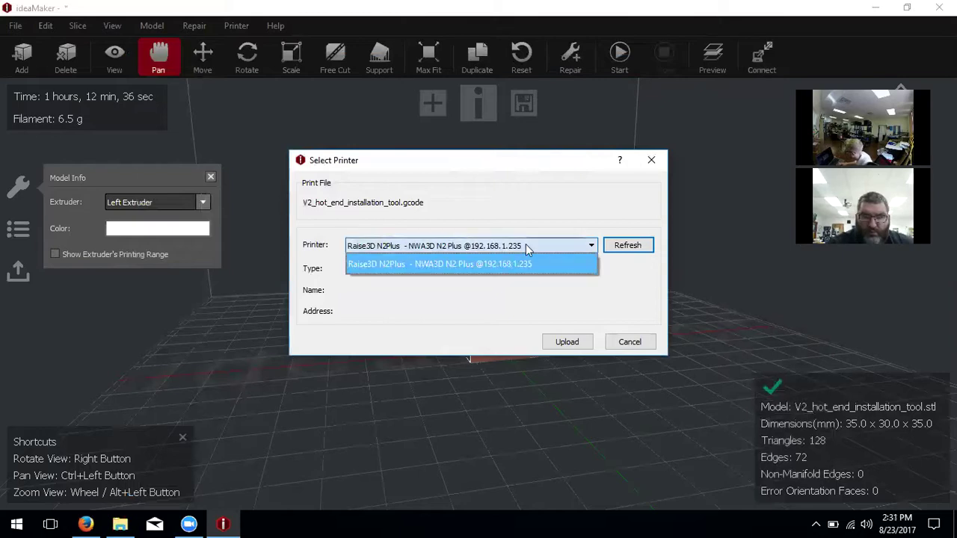
left_click(525, 244)
left_click(565, 341)
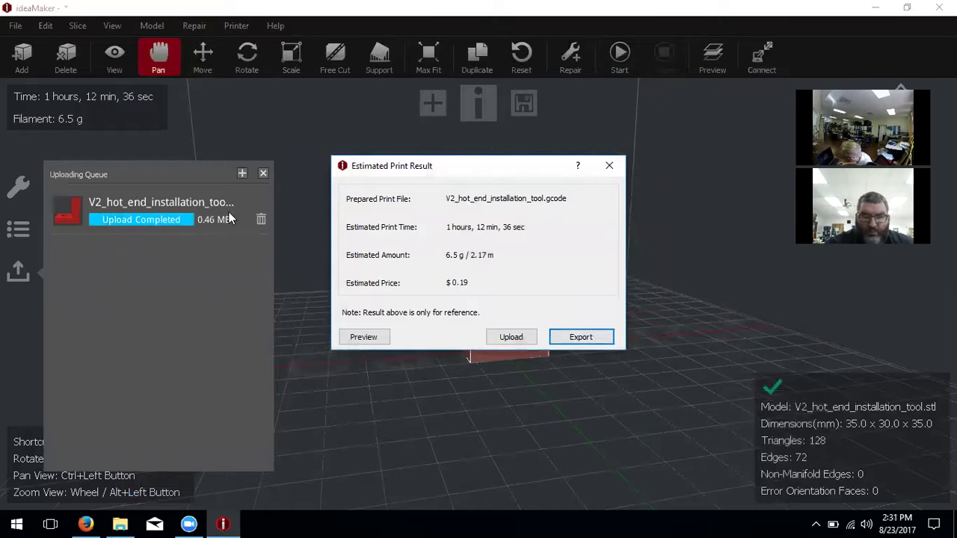
left_click(609, 166)
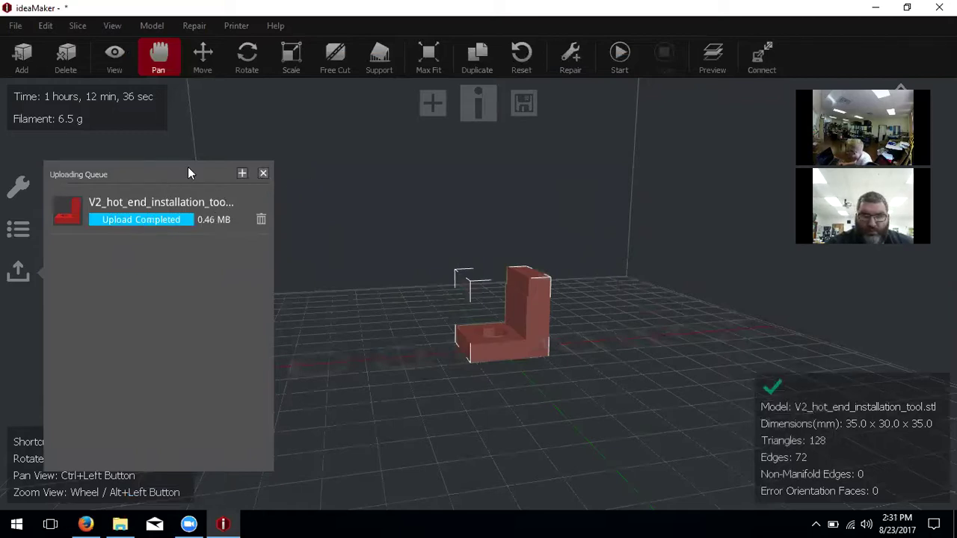
left_click(244, 174)
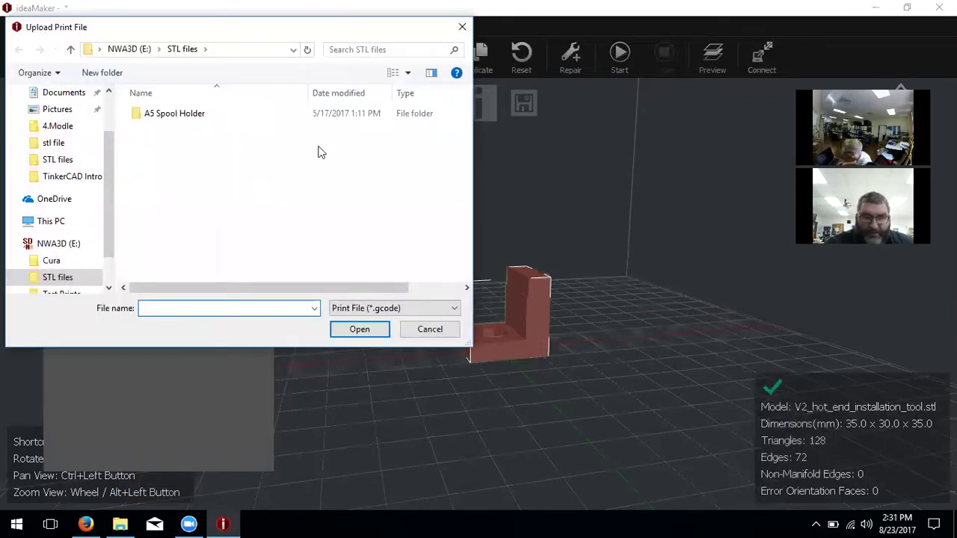
left_click(165, 15)
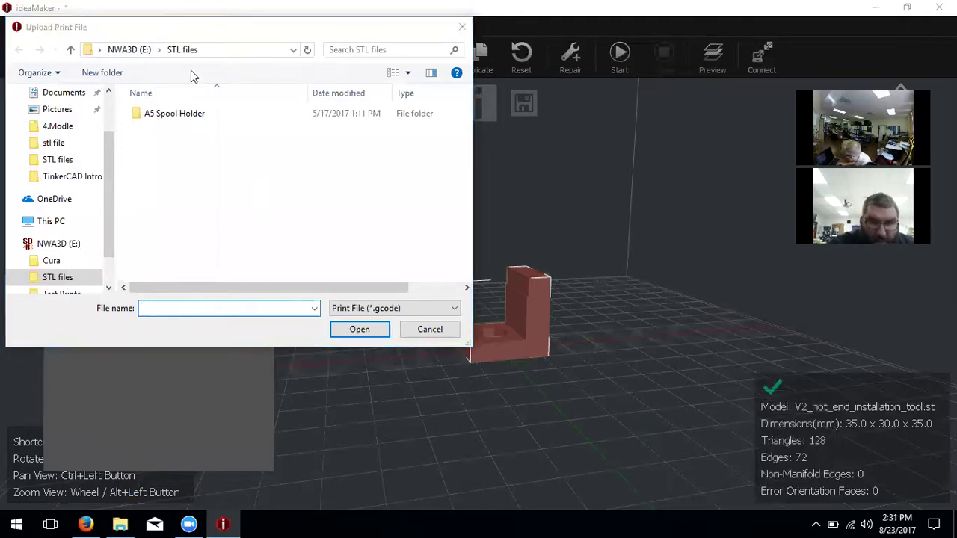
left_click_drag(183, 26, 192, 177)
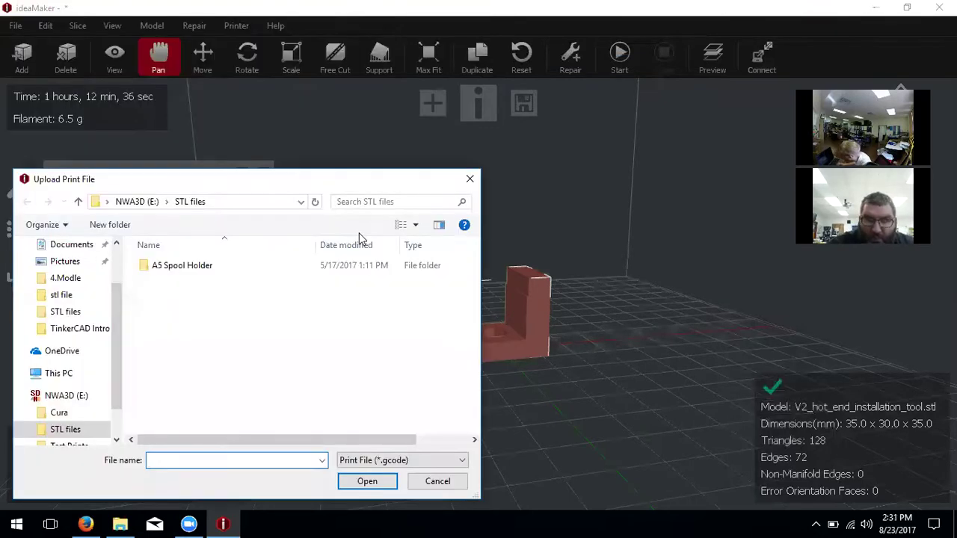
left_click(469, 181)
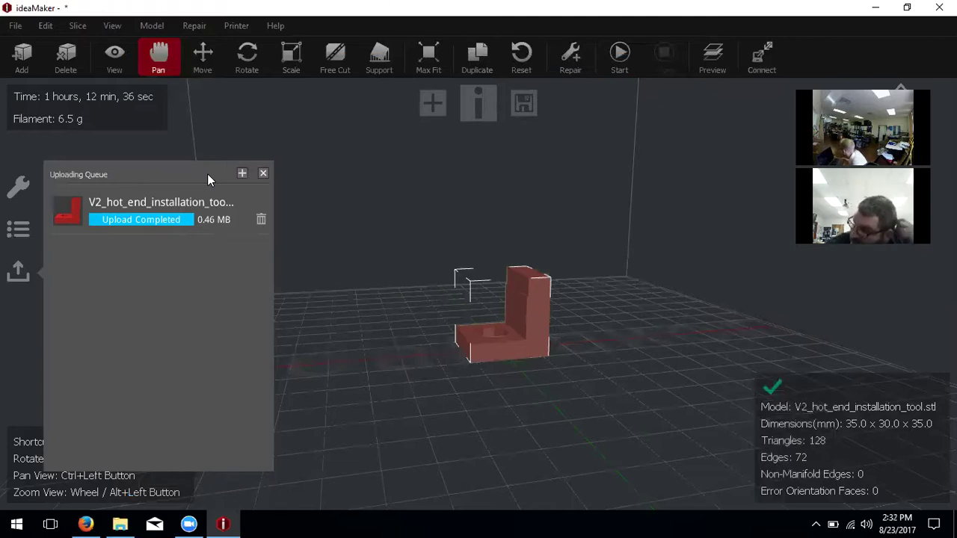
Close the uploading queue and exit the slicing program
left_click(263, 174)
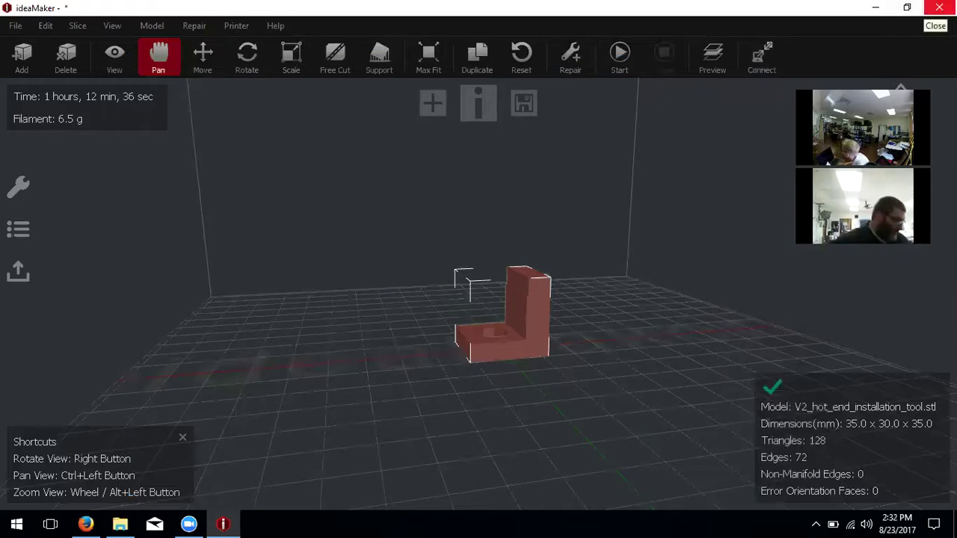
left_click(938, 7)
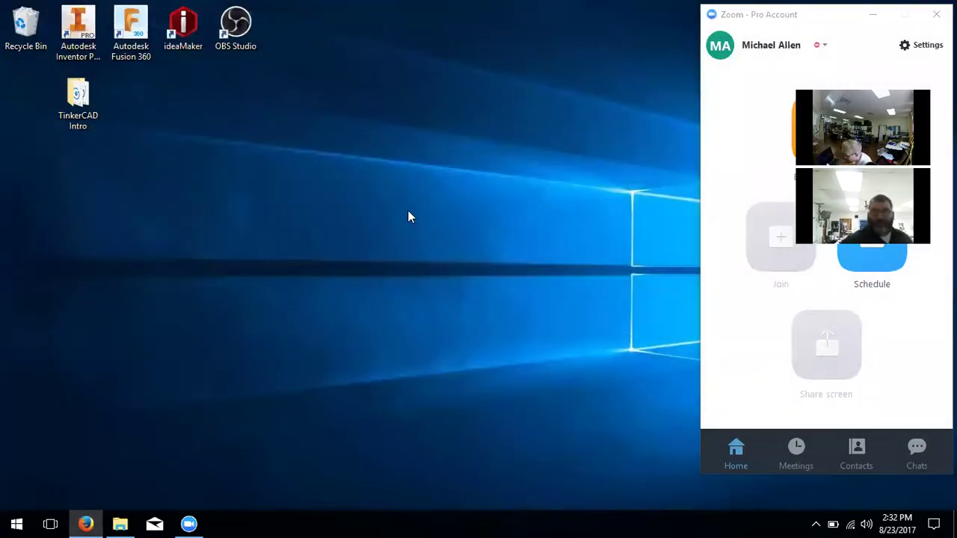